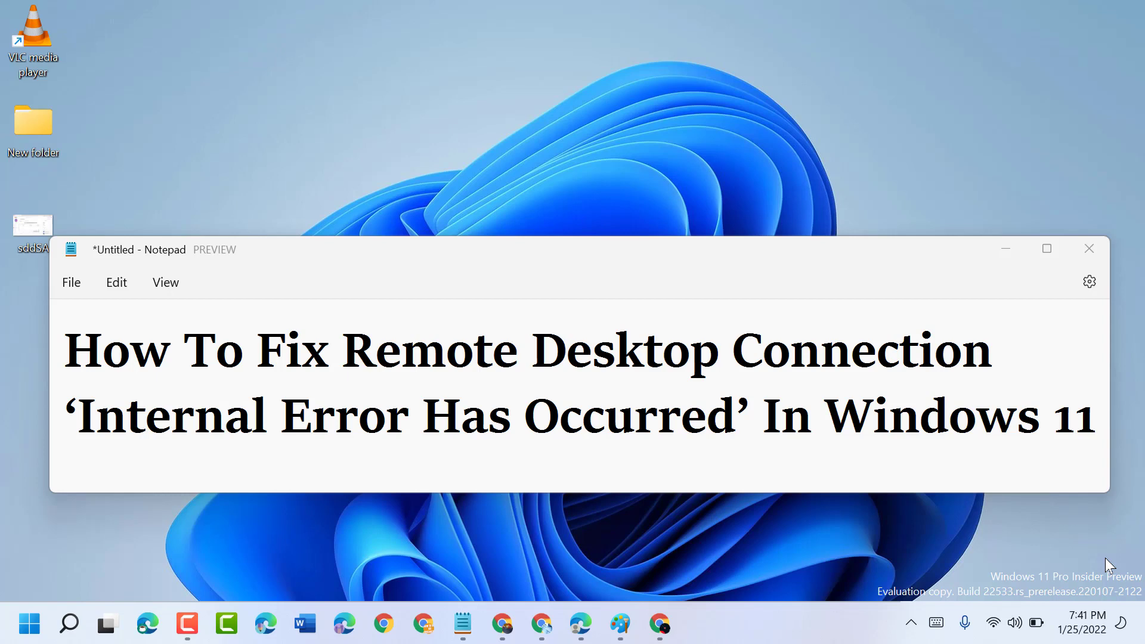
Step: Minimize the Notepad note about fixing the Remote Desktop internal error
click(1005, 253)
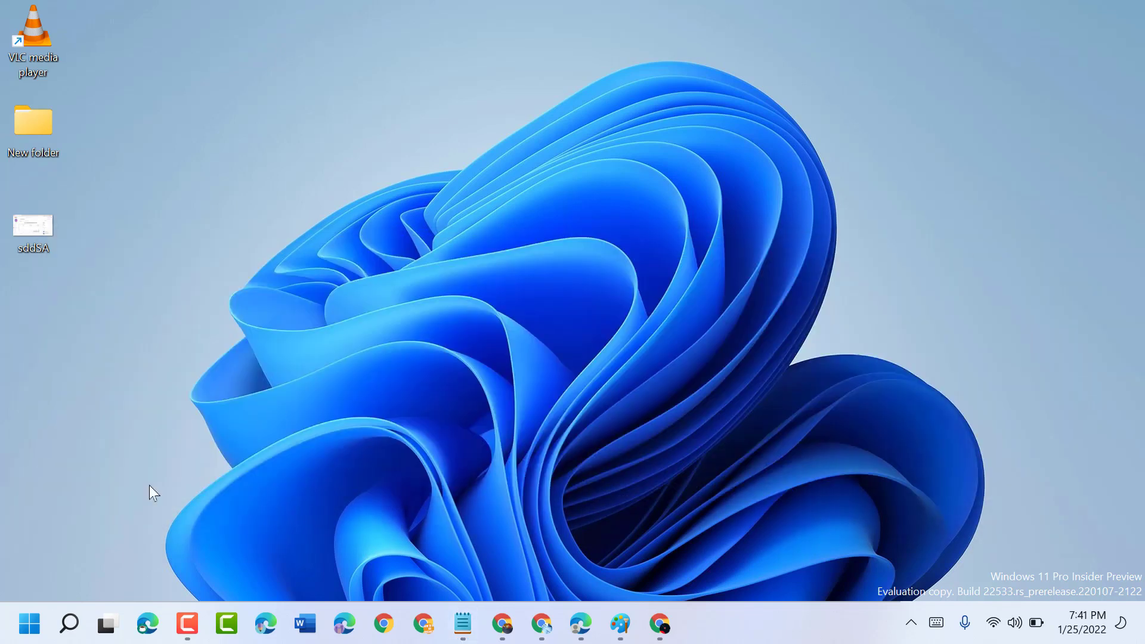
Step: Search Windows for 'remote' and launch Remote Desktop Connection
click(69, 624)
text(REMO)
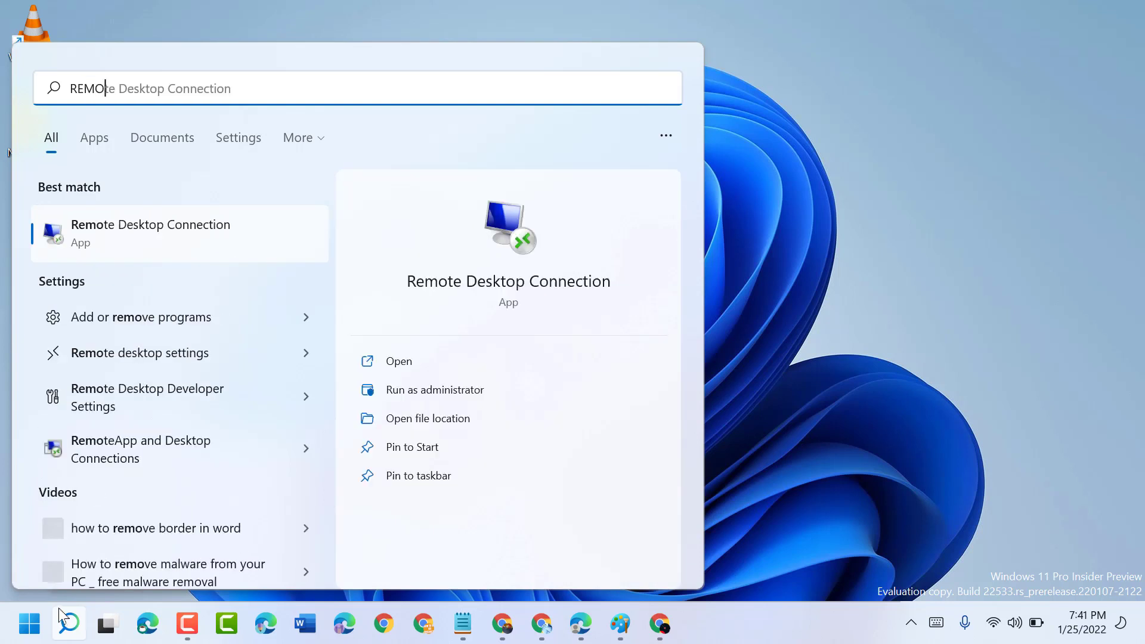
click(212, 232)
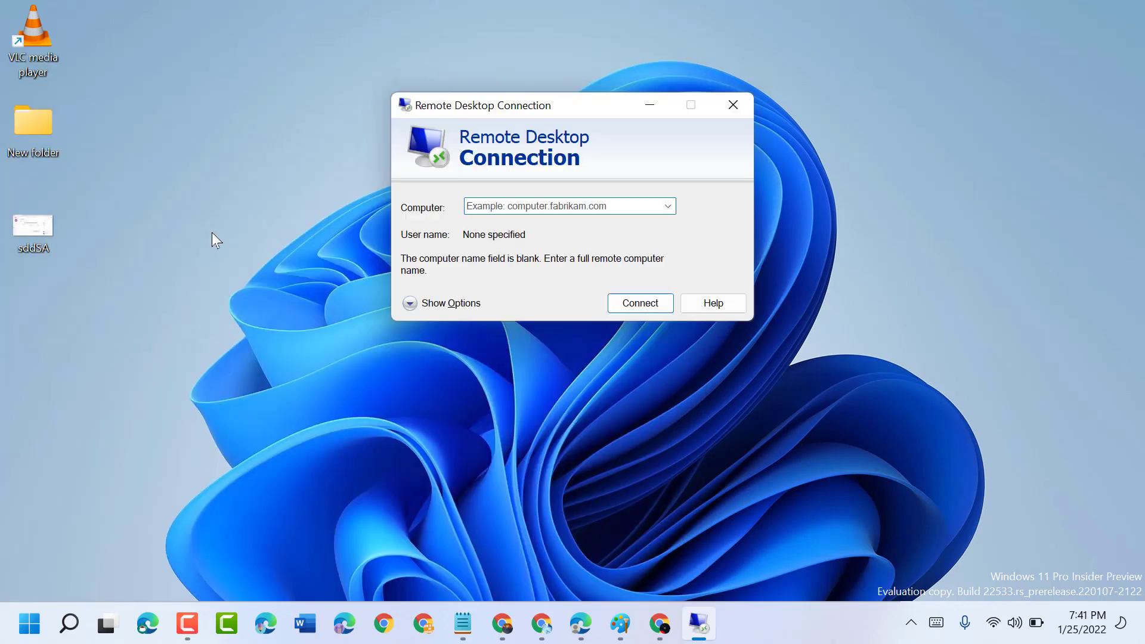
Step: Expand Remote Desktop Connection's options, view the Experience tab, then close the dialog
click(451, 304)
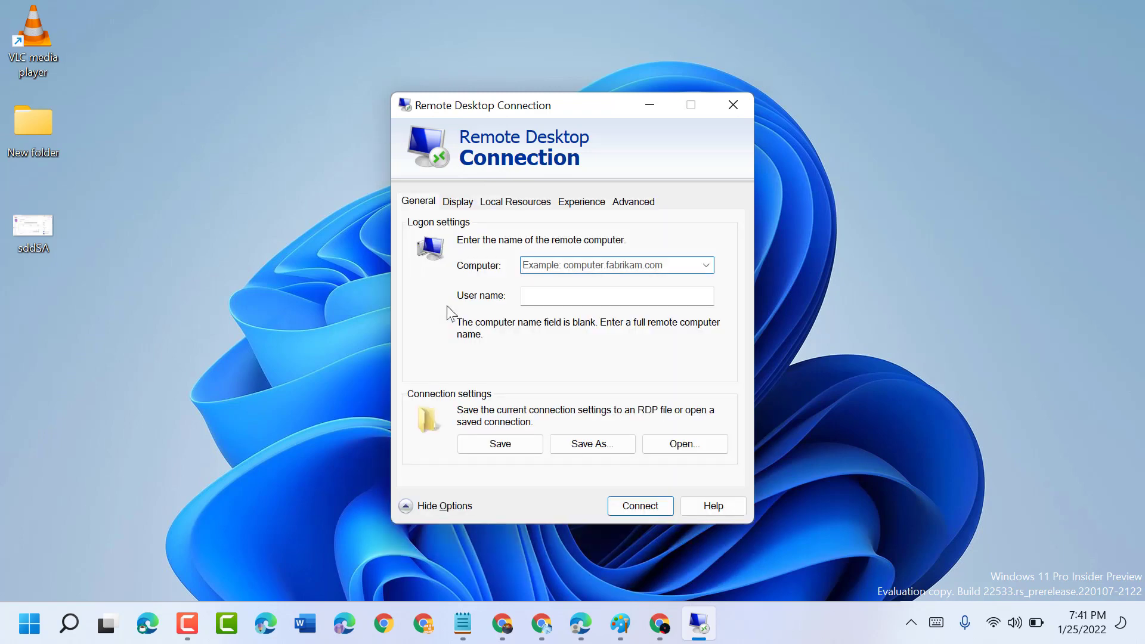
click(582, 202)
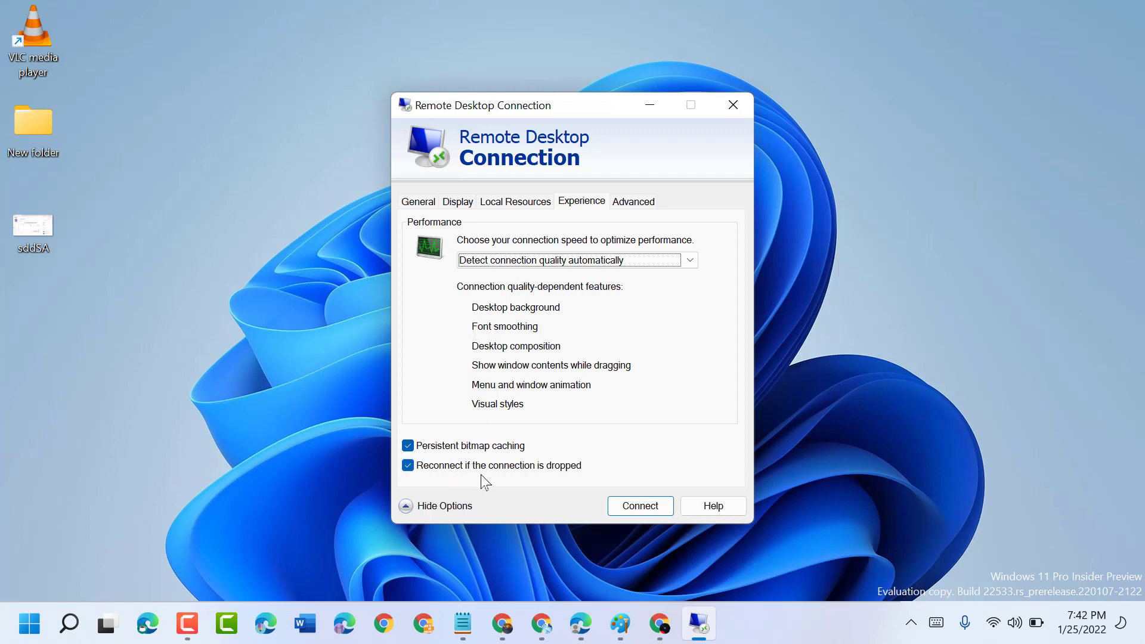
click(735, 106)
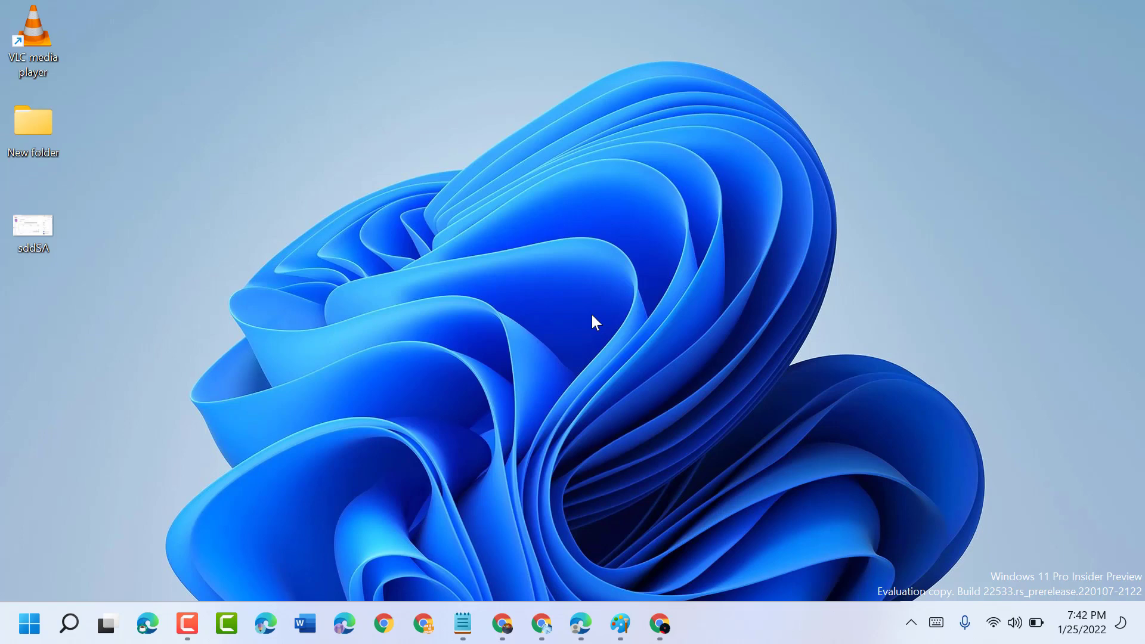
Step: Search Windows for 'group' and launch Edit group policy
click(69, 624)
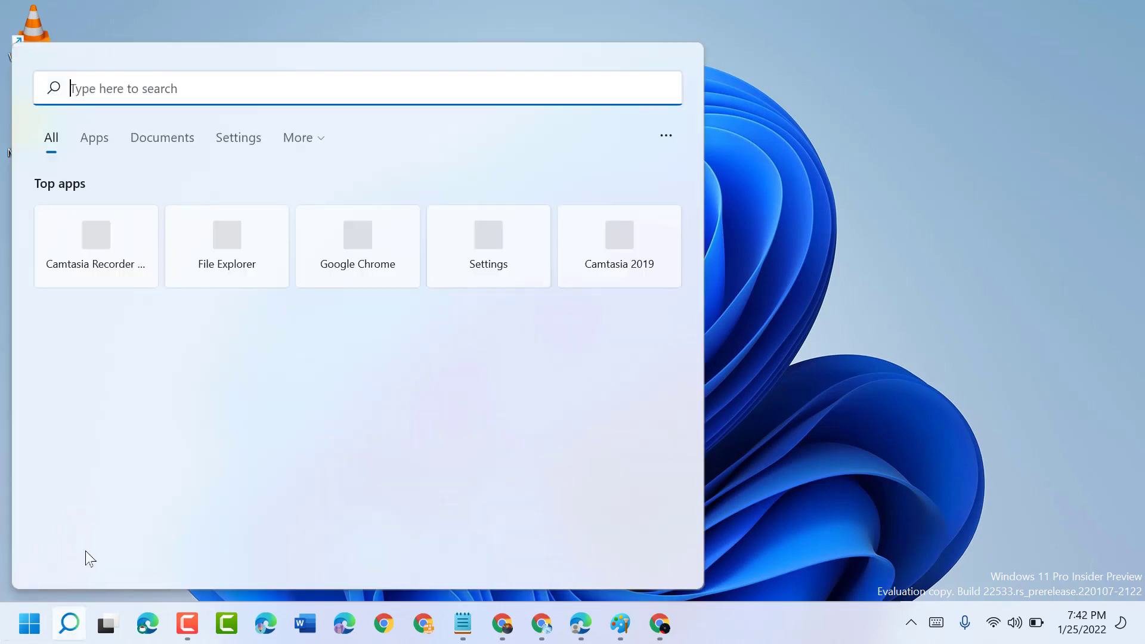
text(GR)
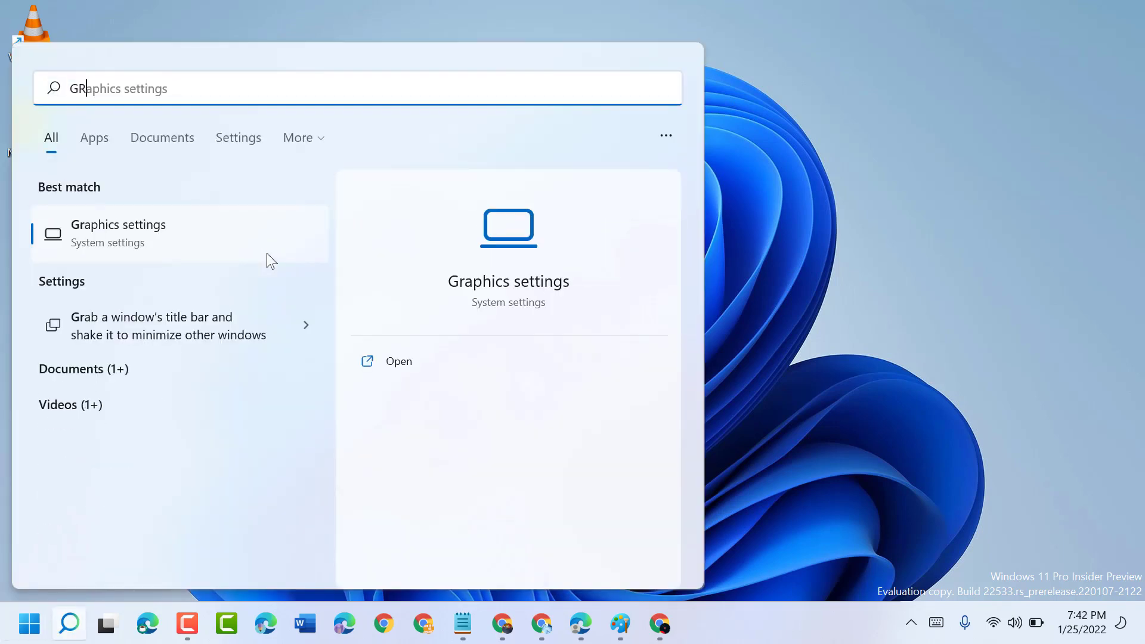
text(O)
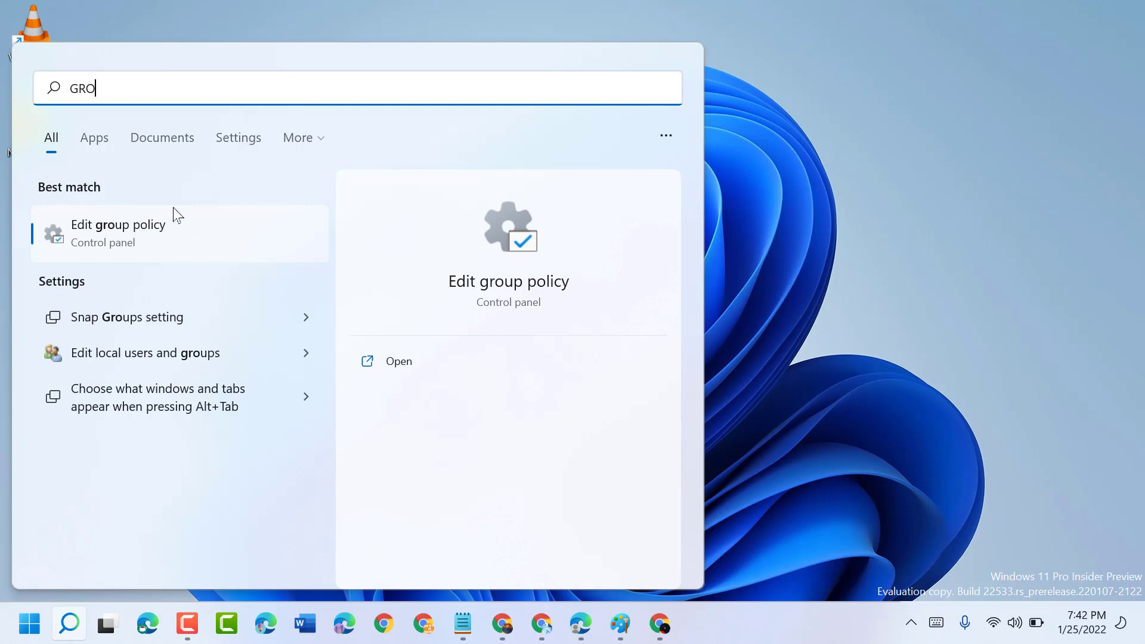
click(152, 237)
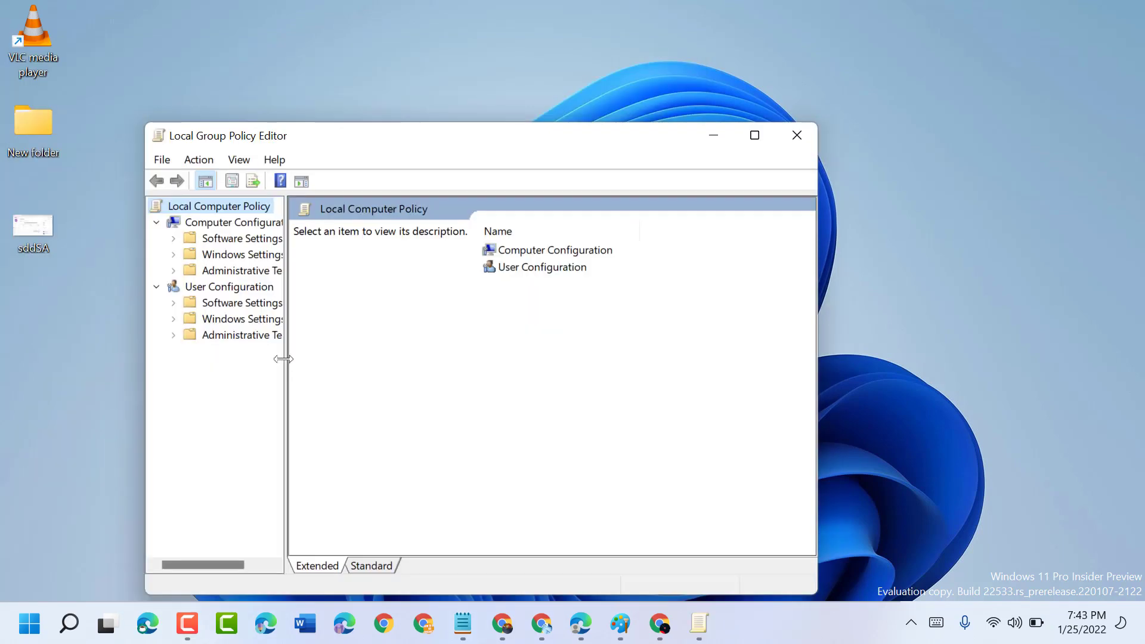
Step: Expand Administrative Templates > Windows Components > Remote Desktop Services and open Remote Desktop Session Host
drag(285, 363, 407, 356)
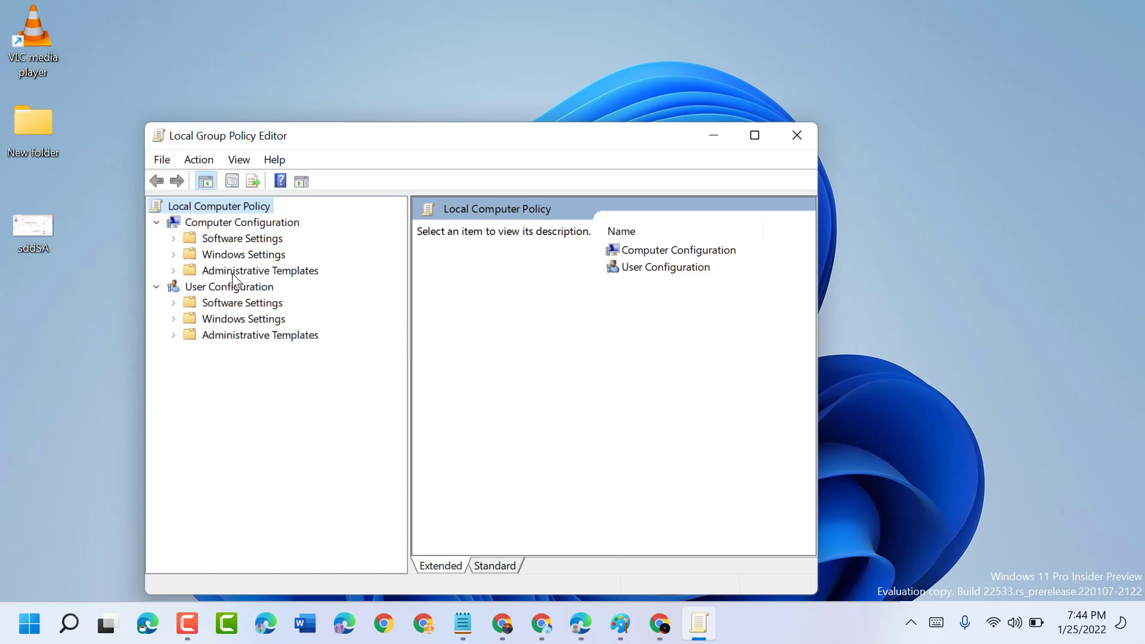
click(175, 271)
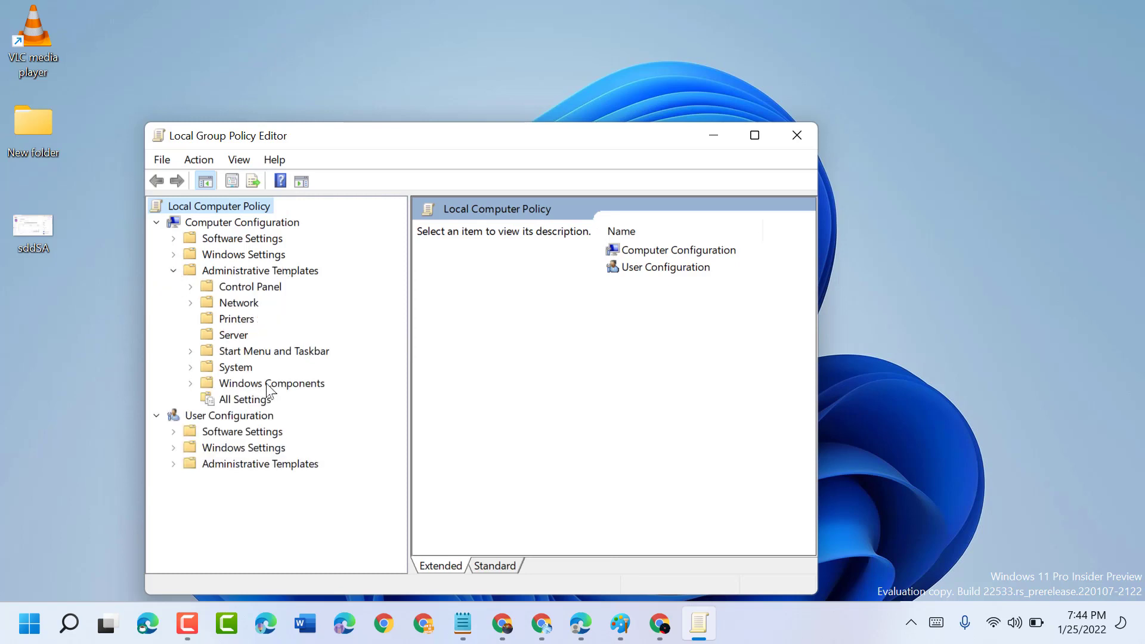
click(192, 383)
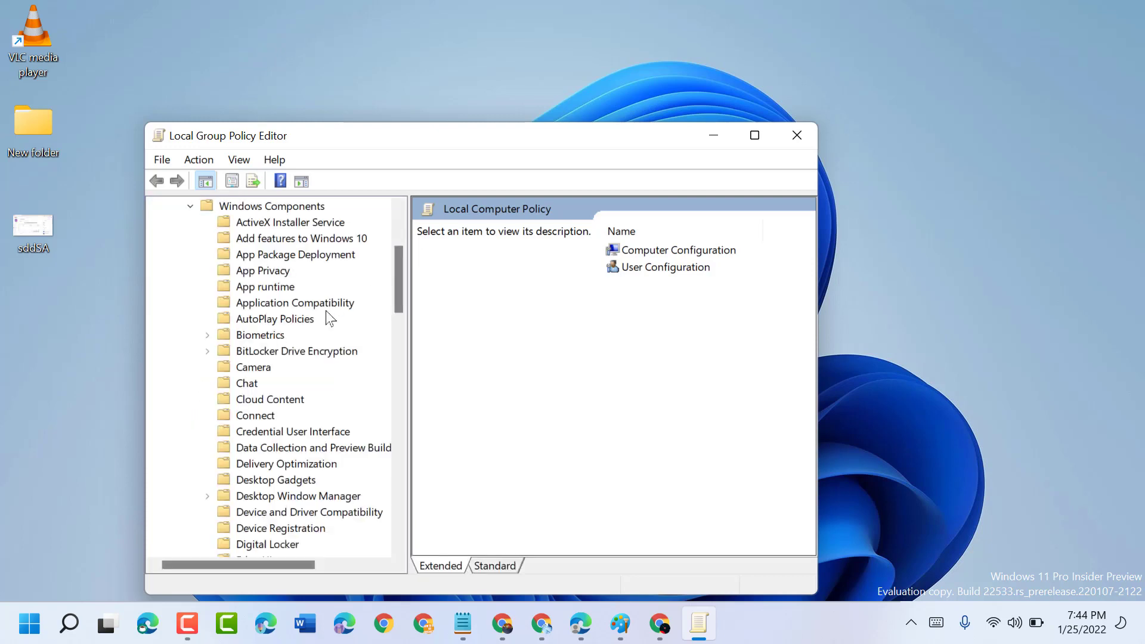
scroll(329, 319, down, 10)
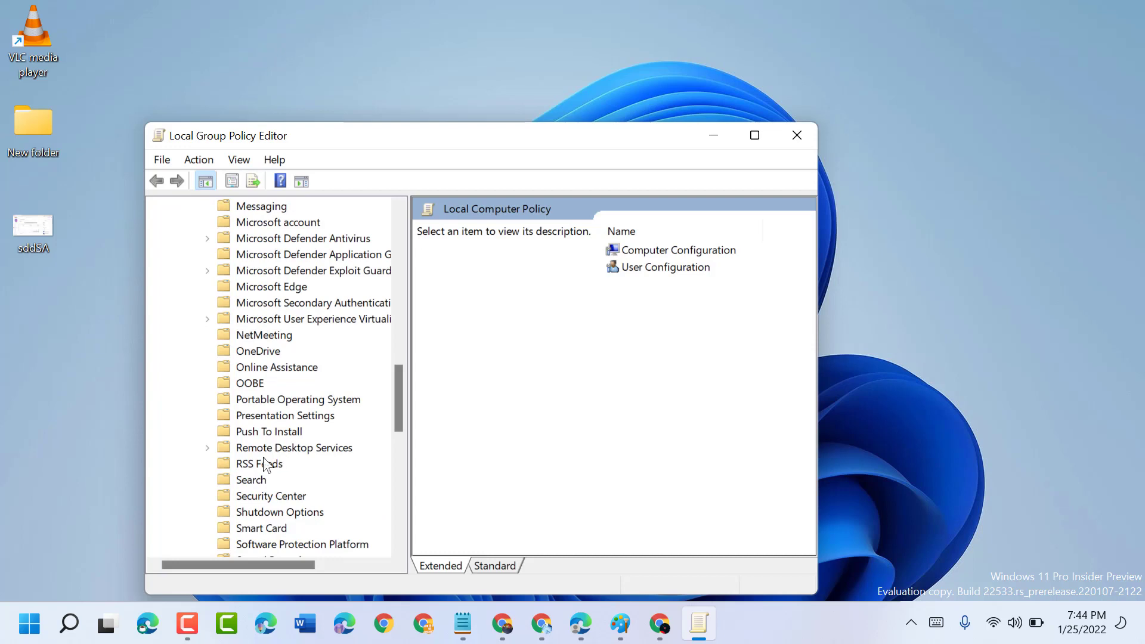
click(208, 448)
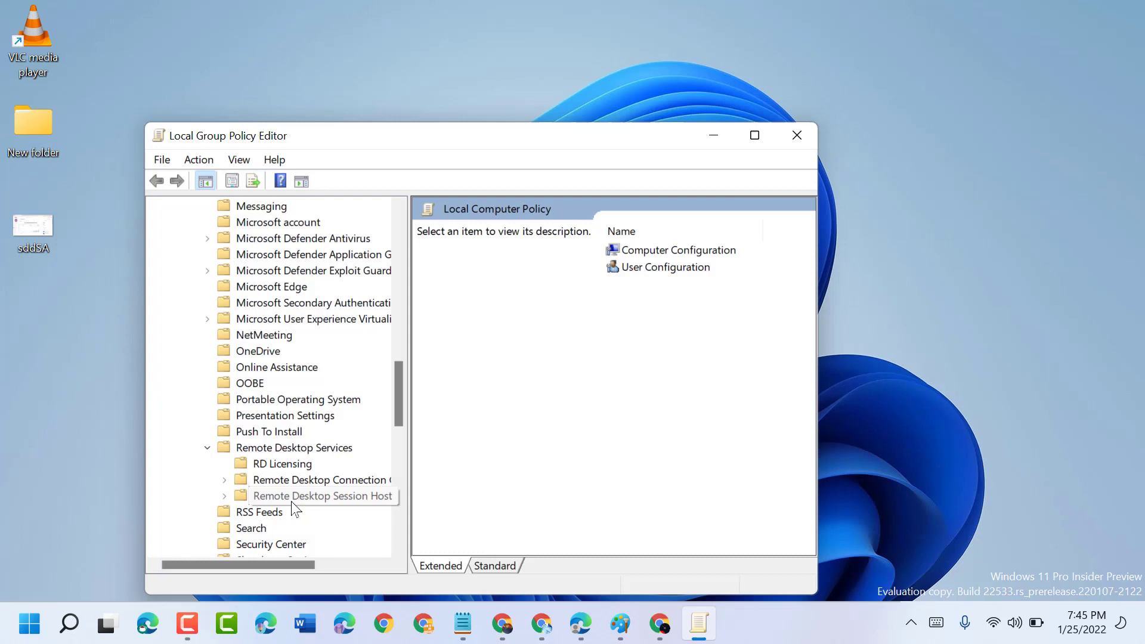
double_click(343, 496)
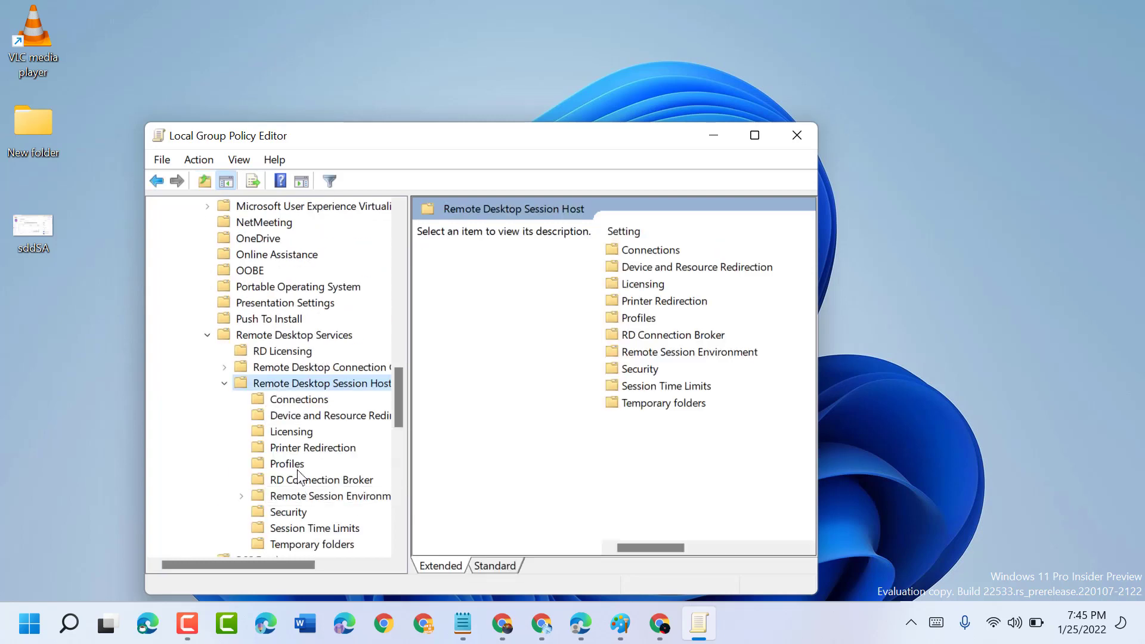
Step: Open Security and the 'Require use of specific security layer for remote (RDP) connections' policy
double_click(640, 368)
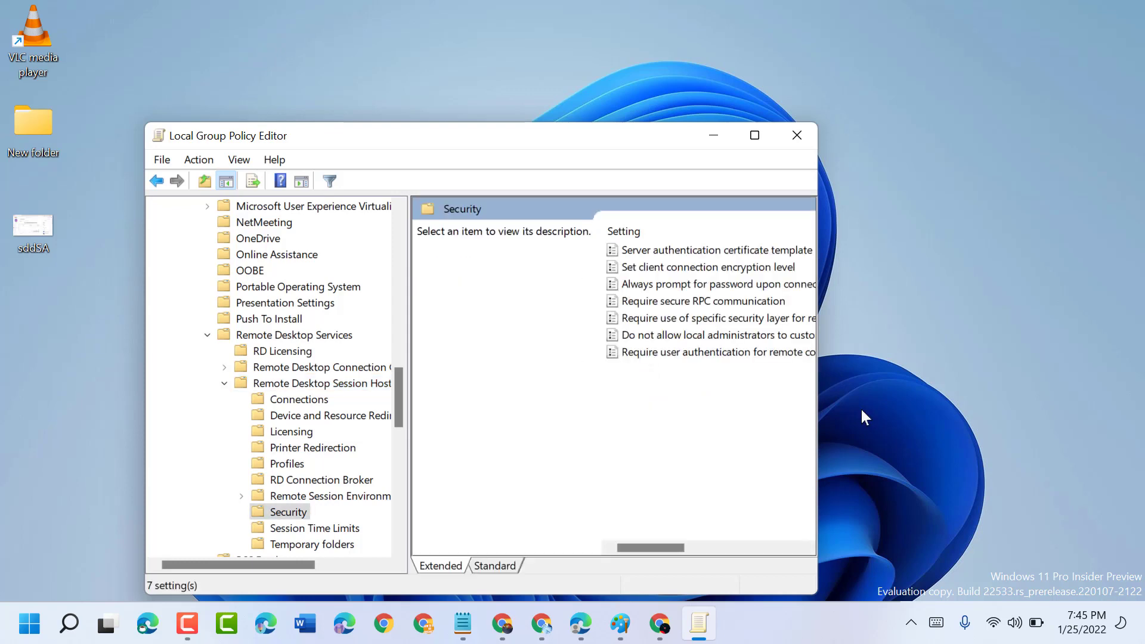
drag(818, 416, 1047, 421)
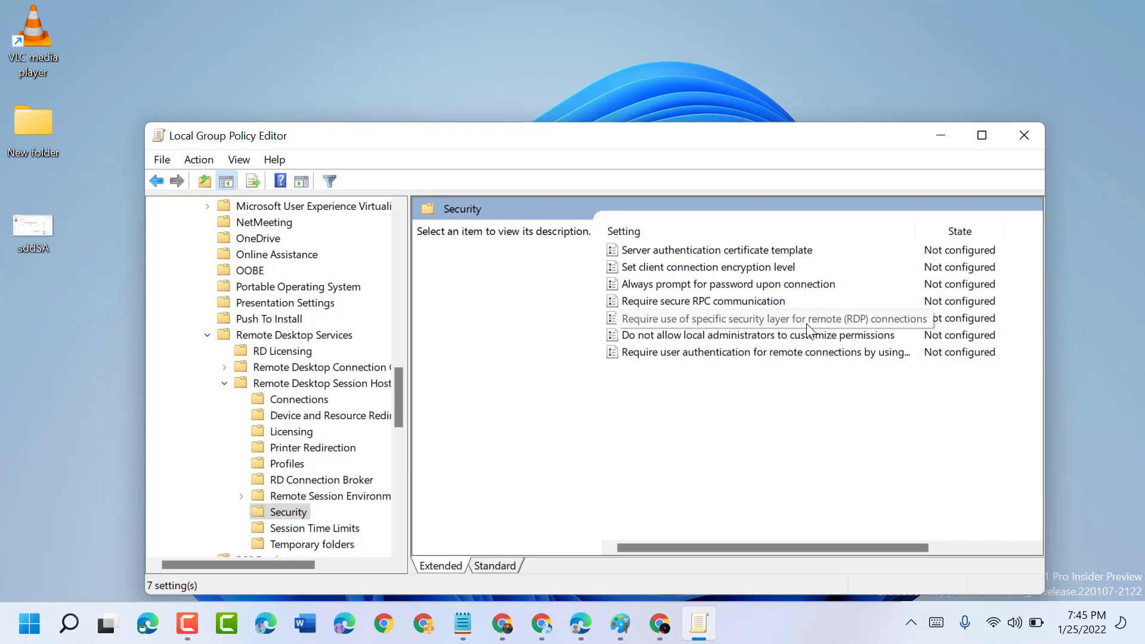
click(853, 322)
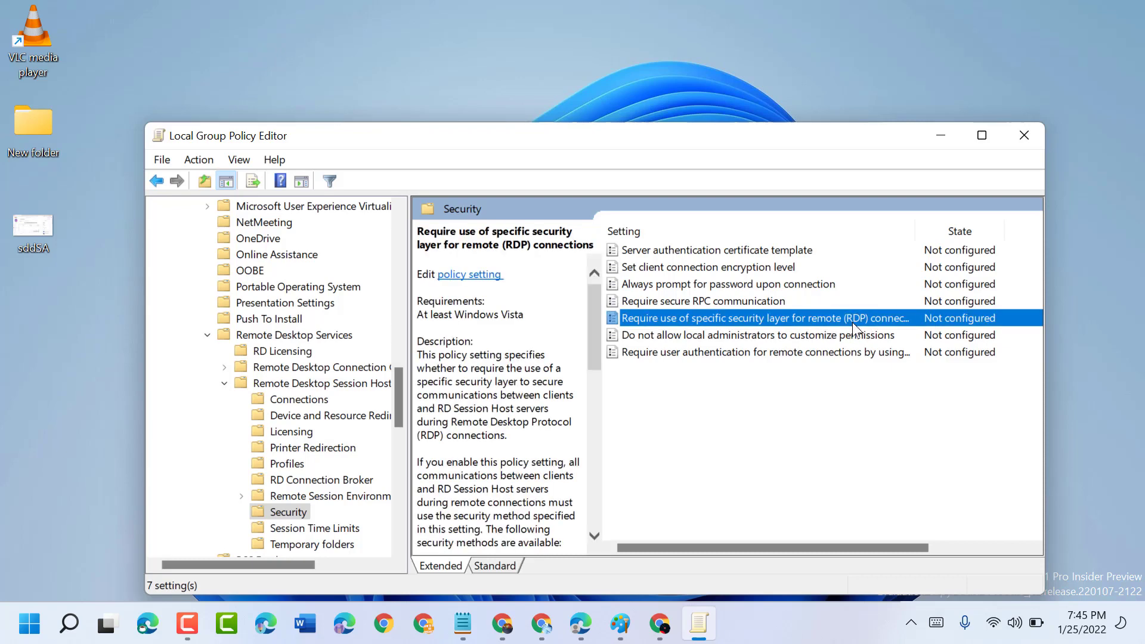
double_click(853, 323)
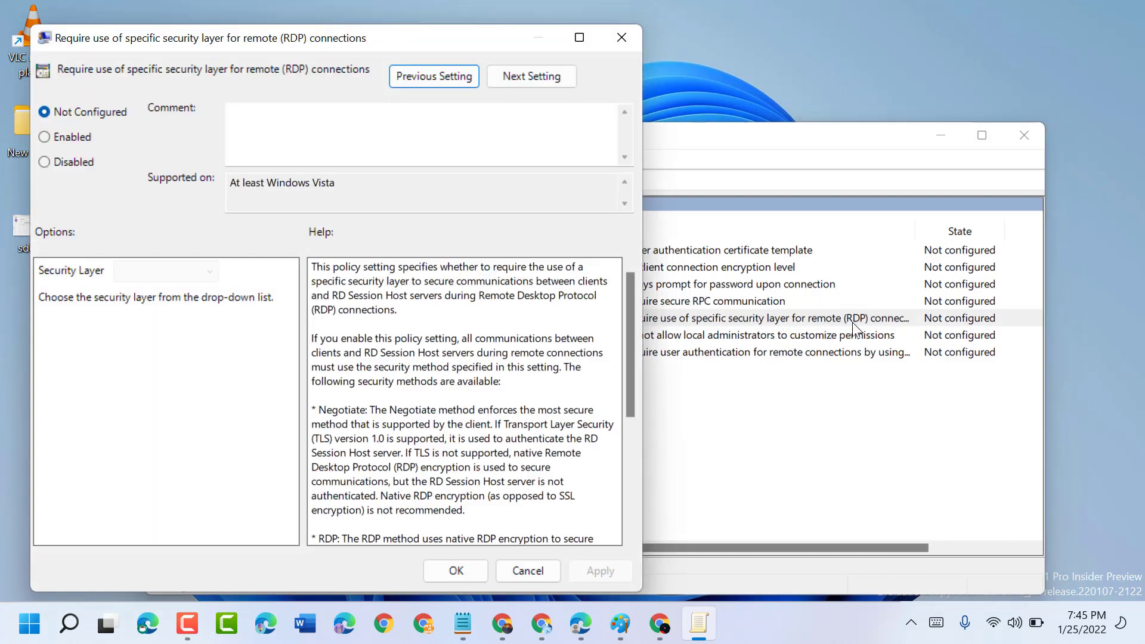
Step: Enable the RDP security layer policy with RDP as the layer, apply, and close the editor
click(70, 142)
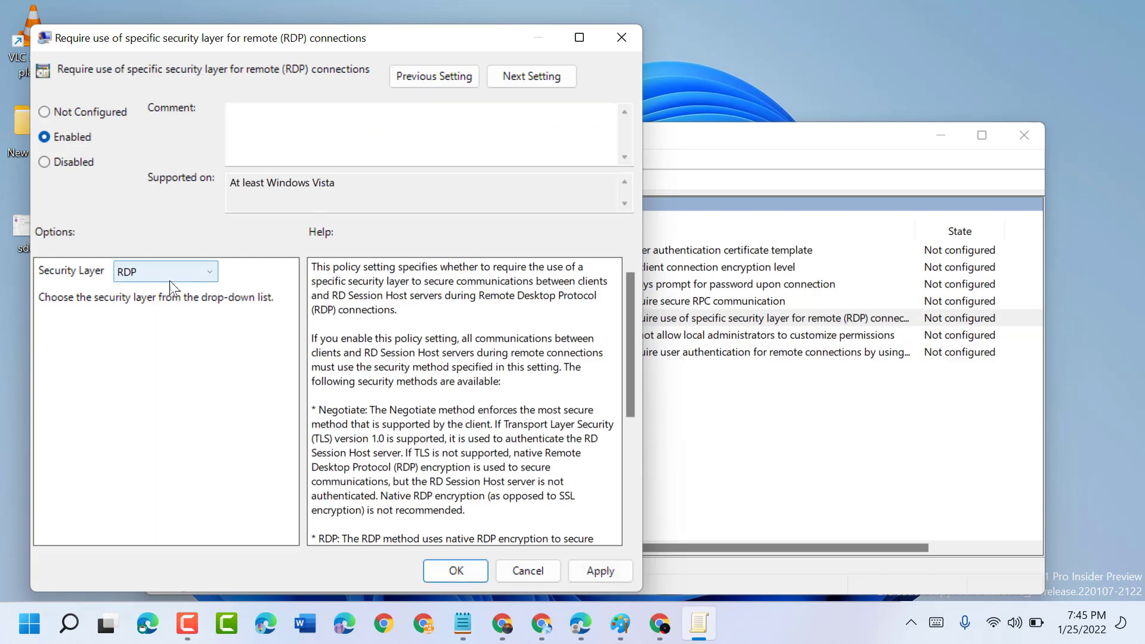
click(188, 271)
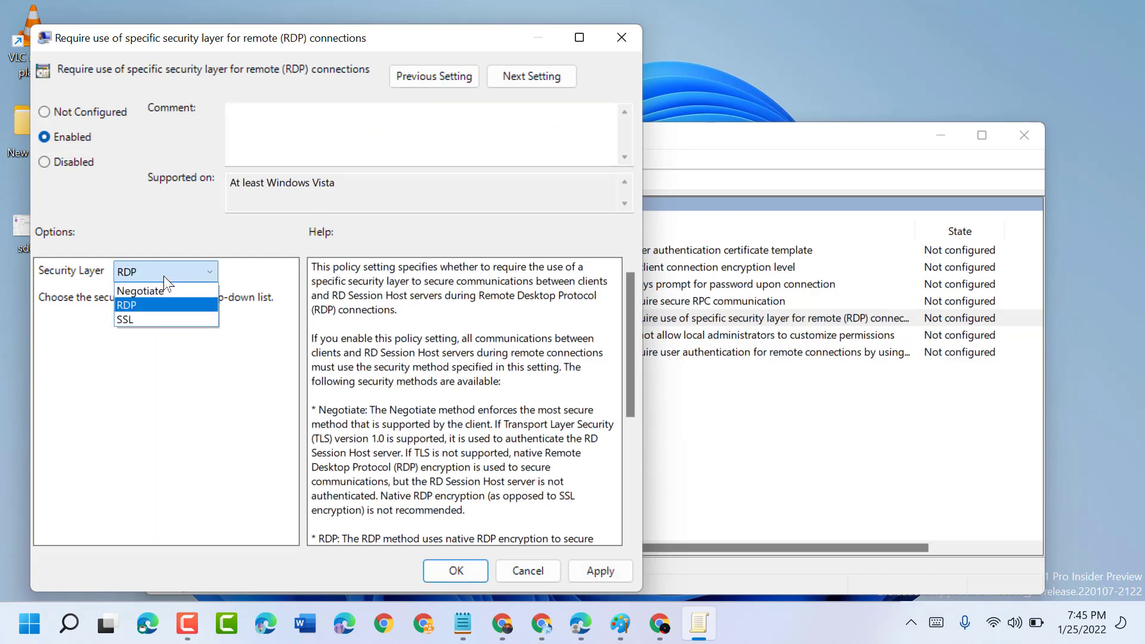
click(133, 306)
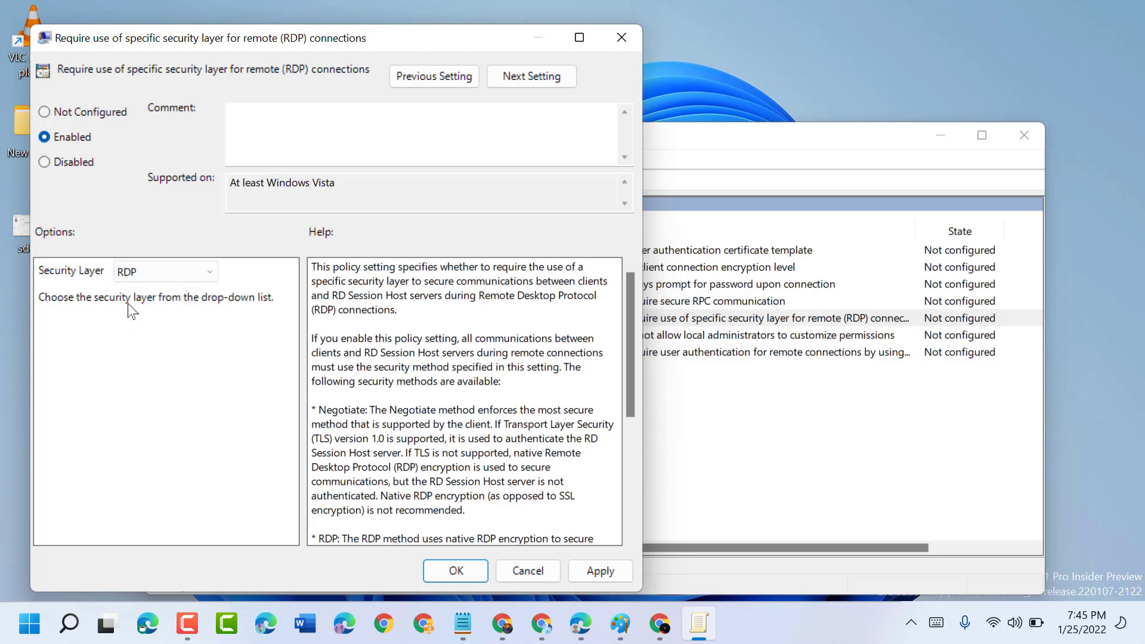
click(602, 576)
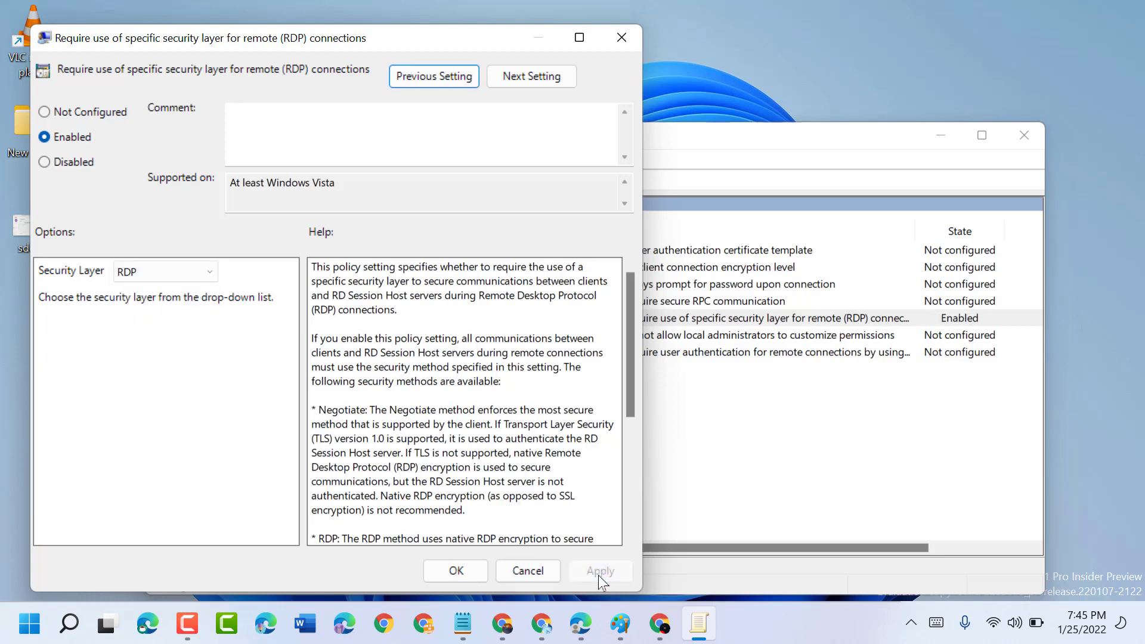
click(456, 571)
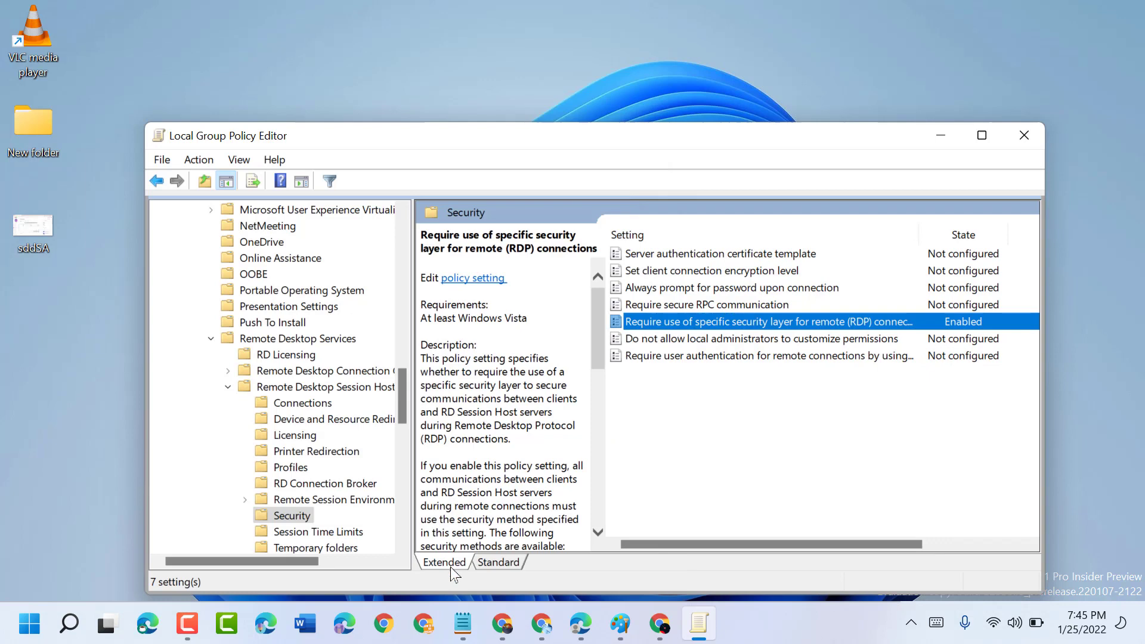
click(1016, 137)
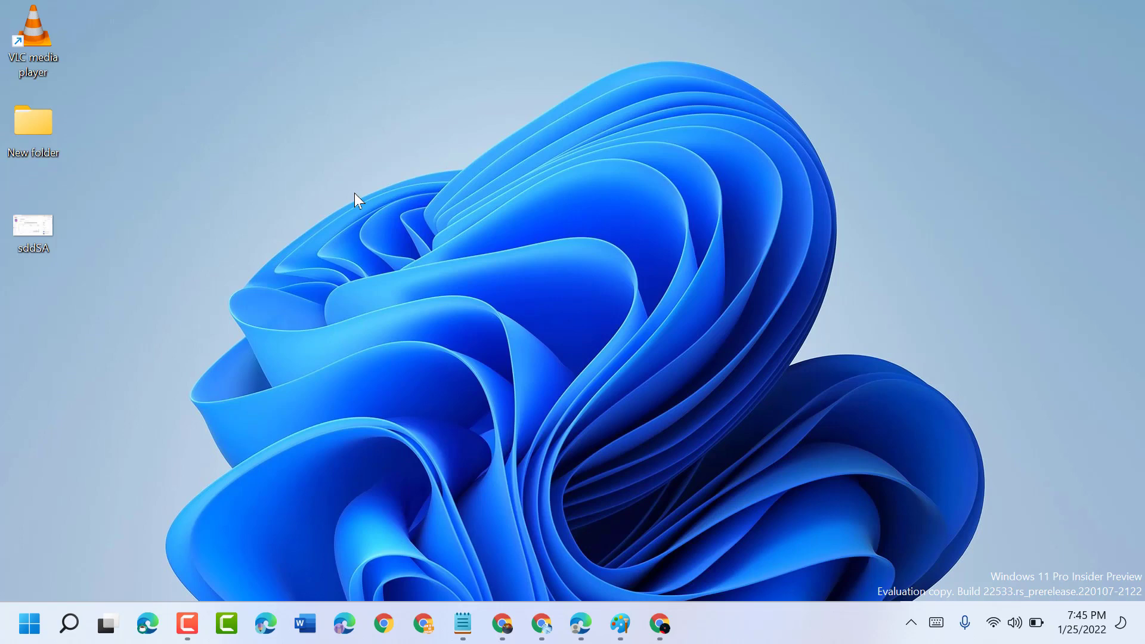
Step: Search Windows for 'advanced sys' and open View advanced system settings
click(69, 624)
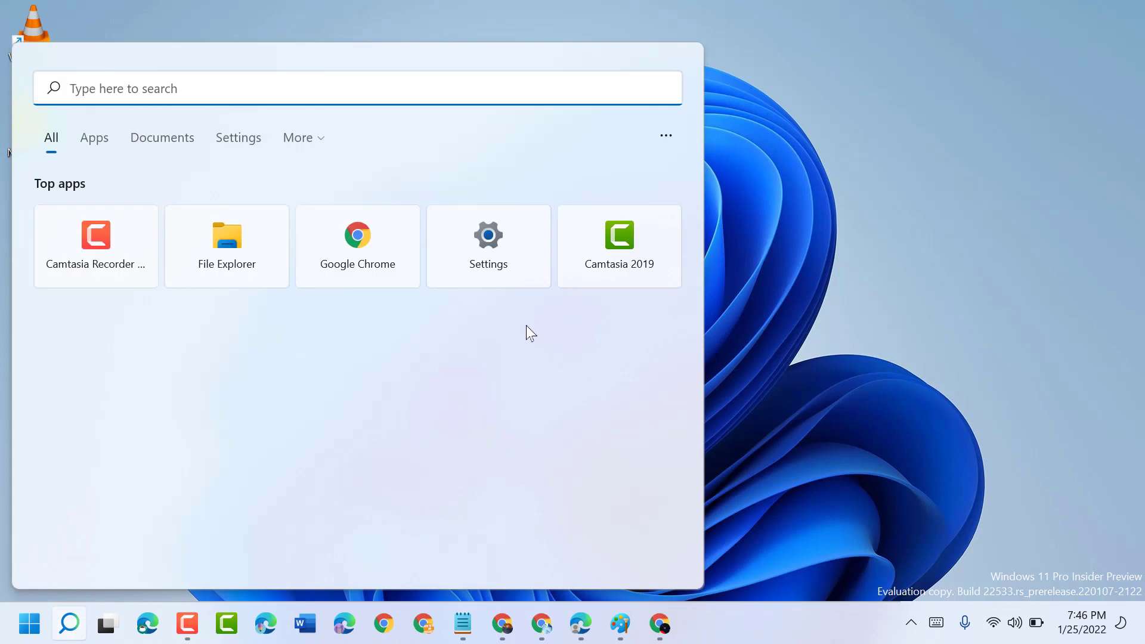
text(ADVA)
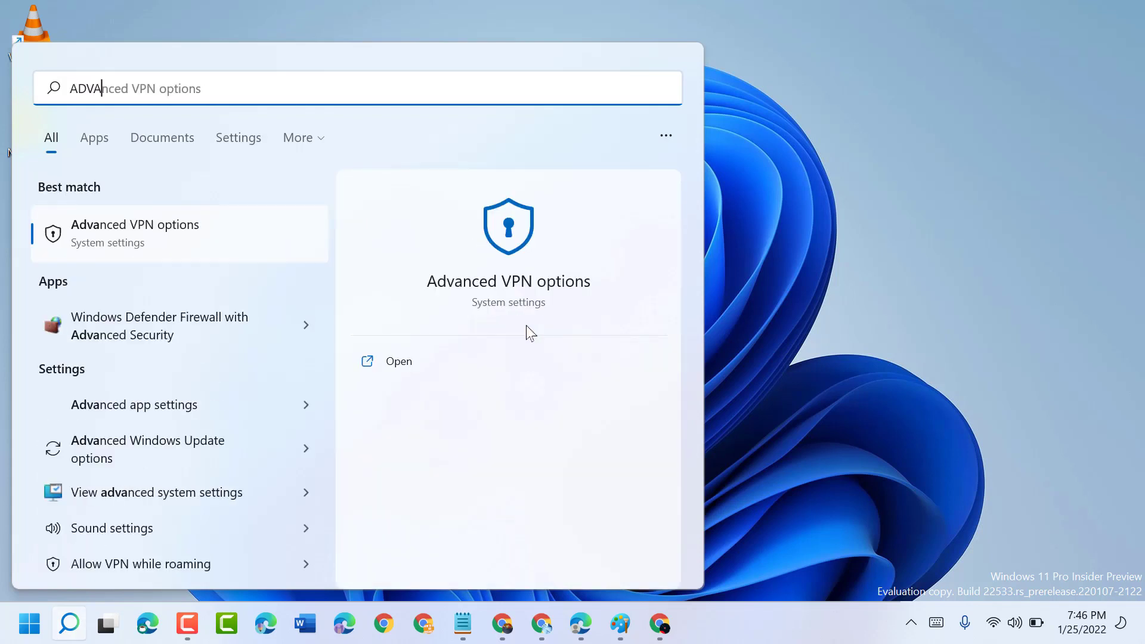
text(NCED)
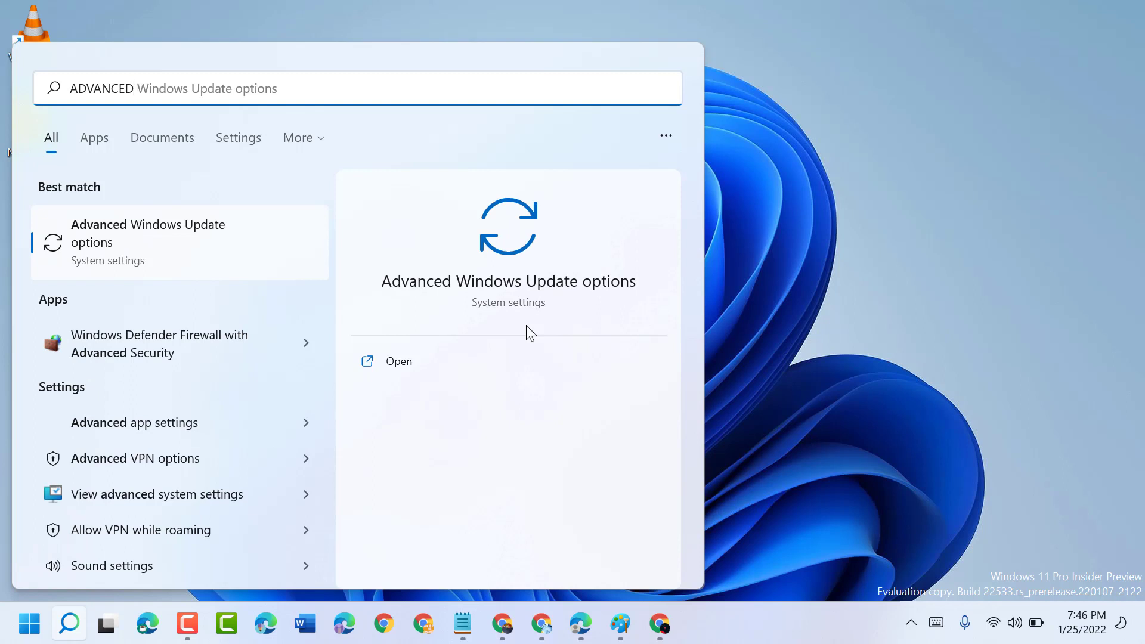
text( SYS)
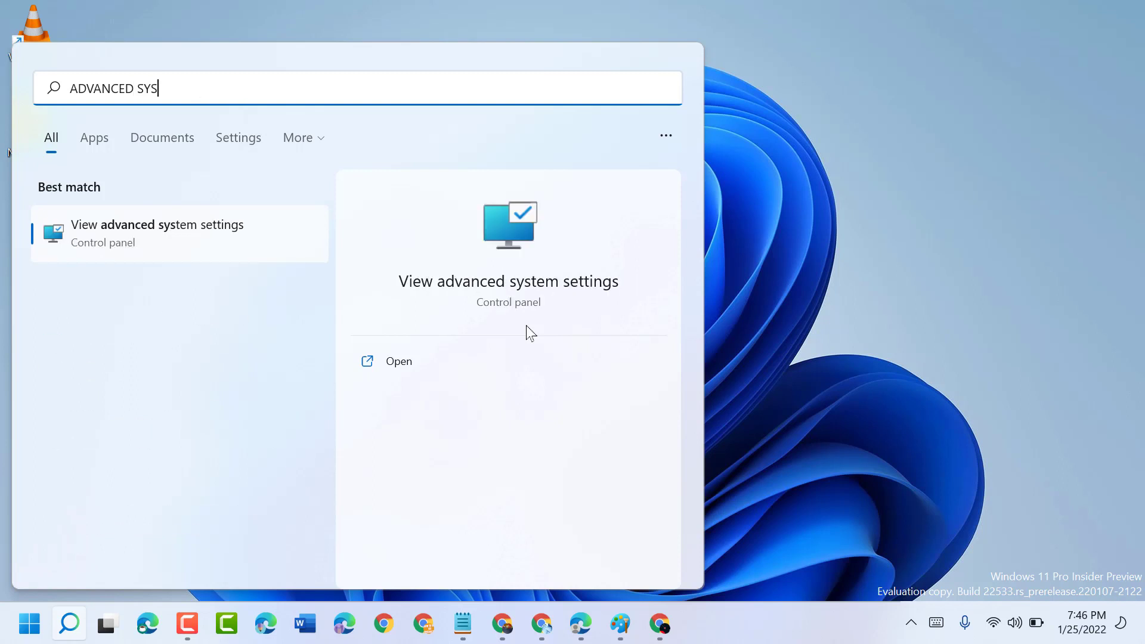
click(179, 237)
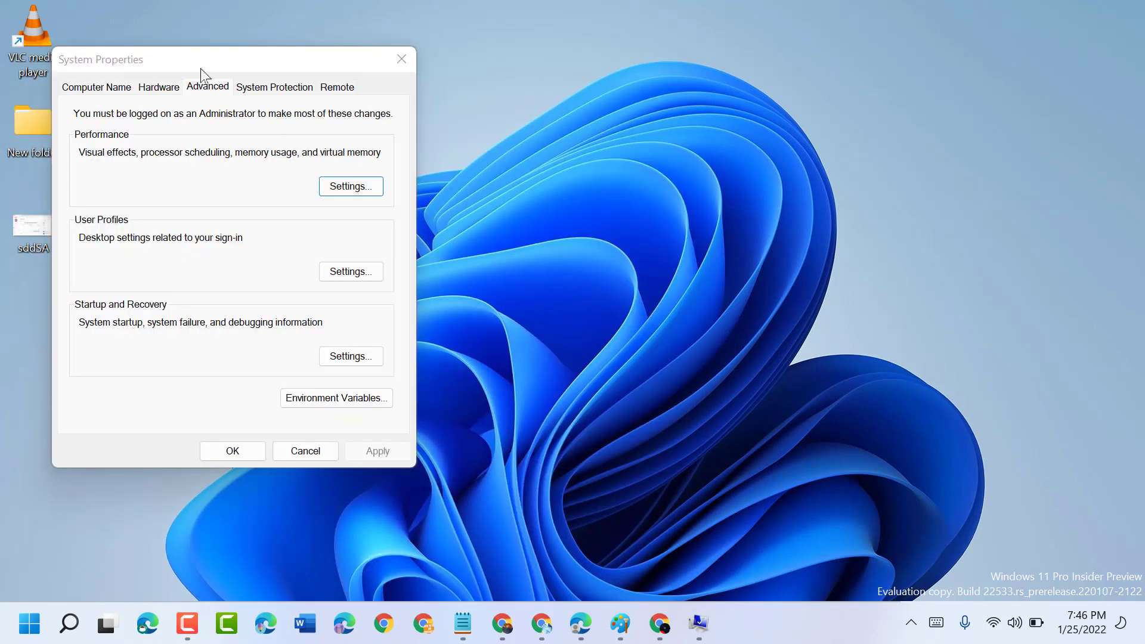
Step: On the Remote tab, allow Remote Assistance and remote connections, then apply and close
drag(205, 72, 506, 73)
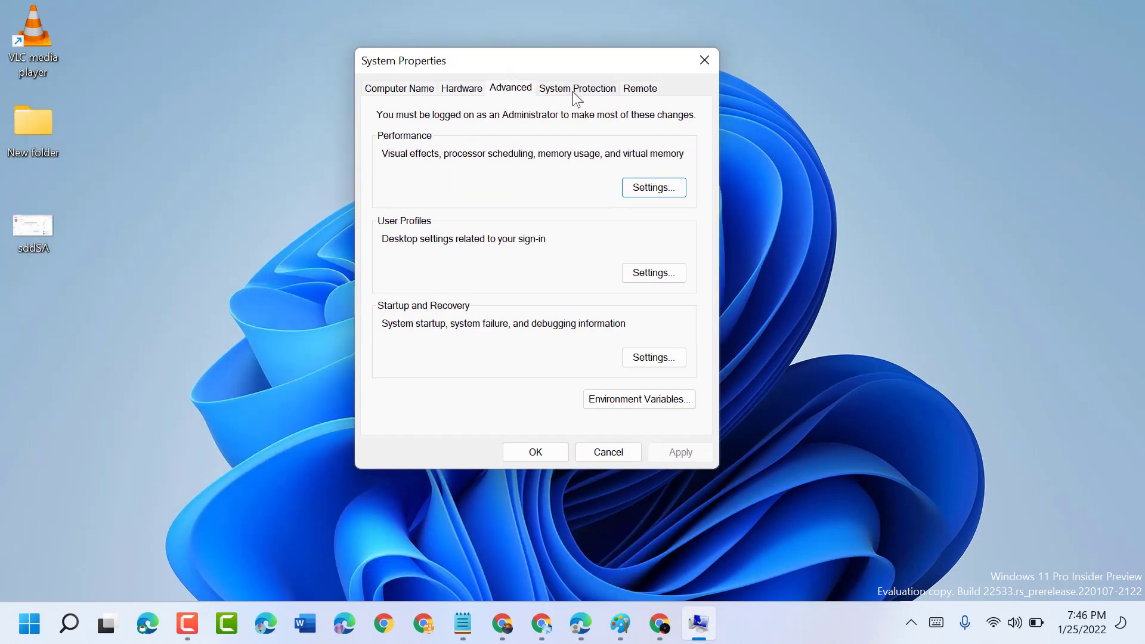
click(647, 89)
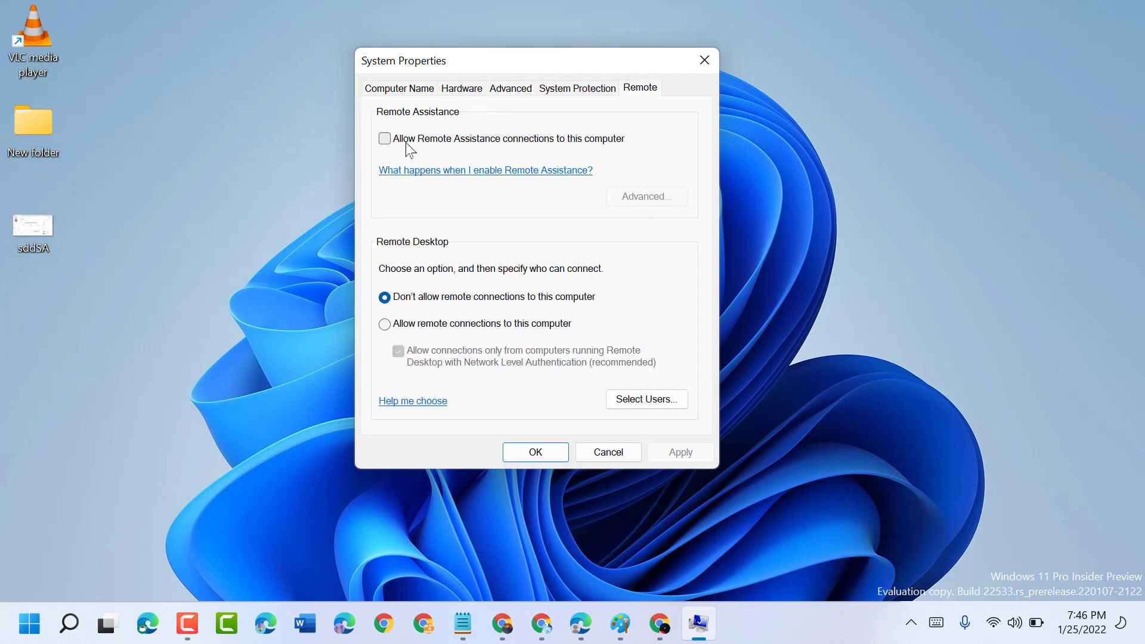
click(447, 146)
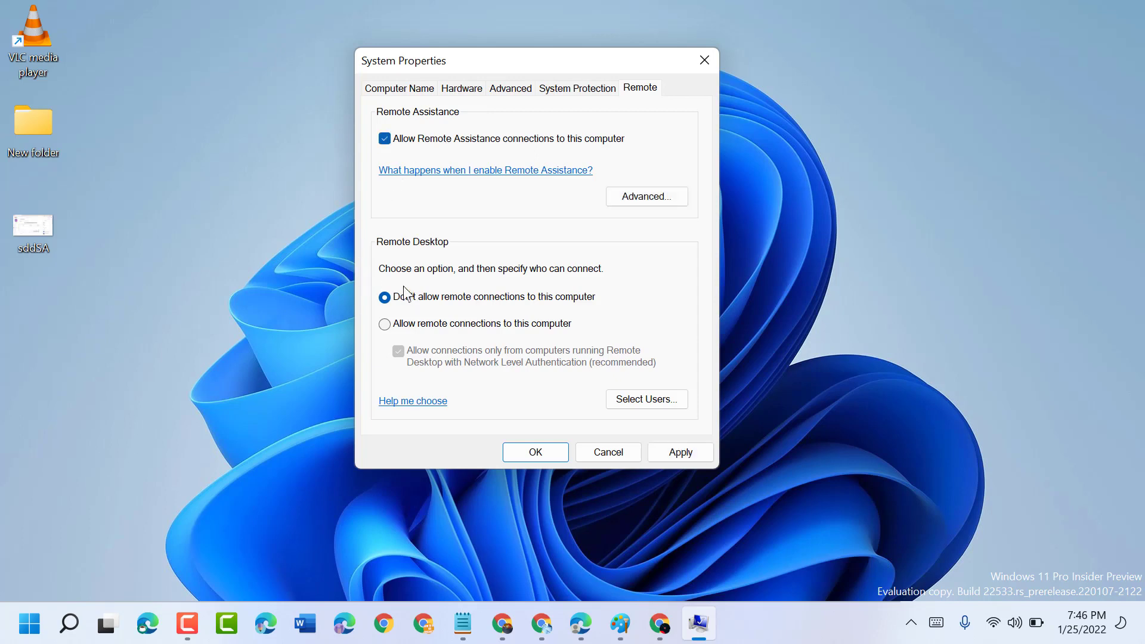
click(429, 324)
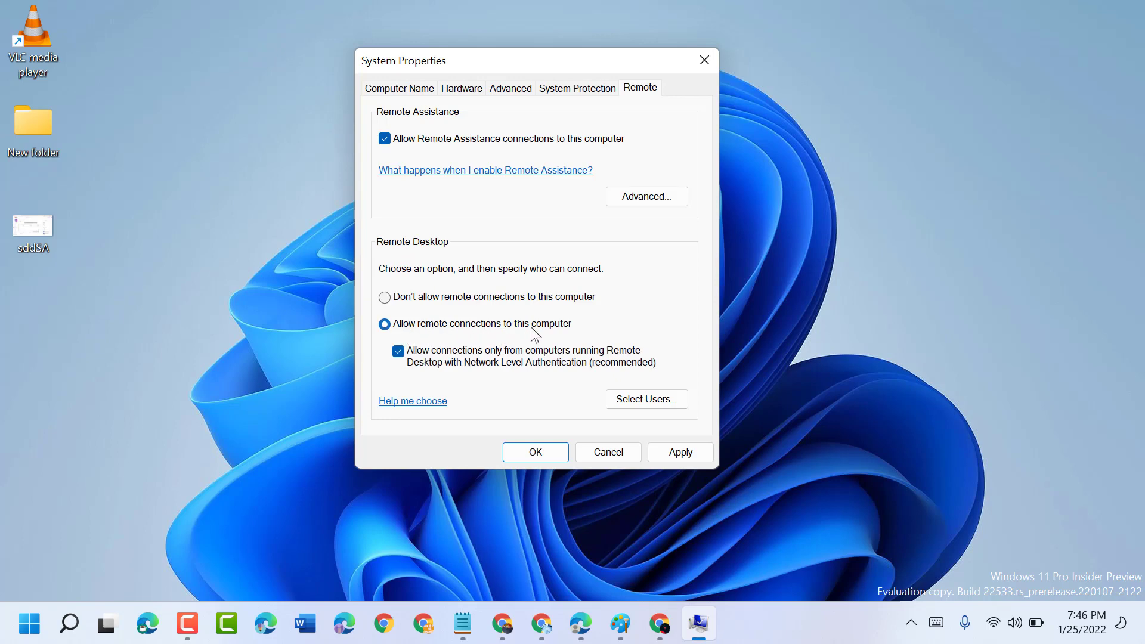
click(683, 452)
click(536, 452)
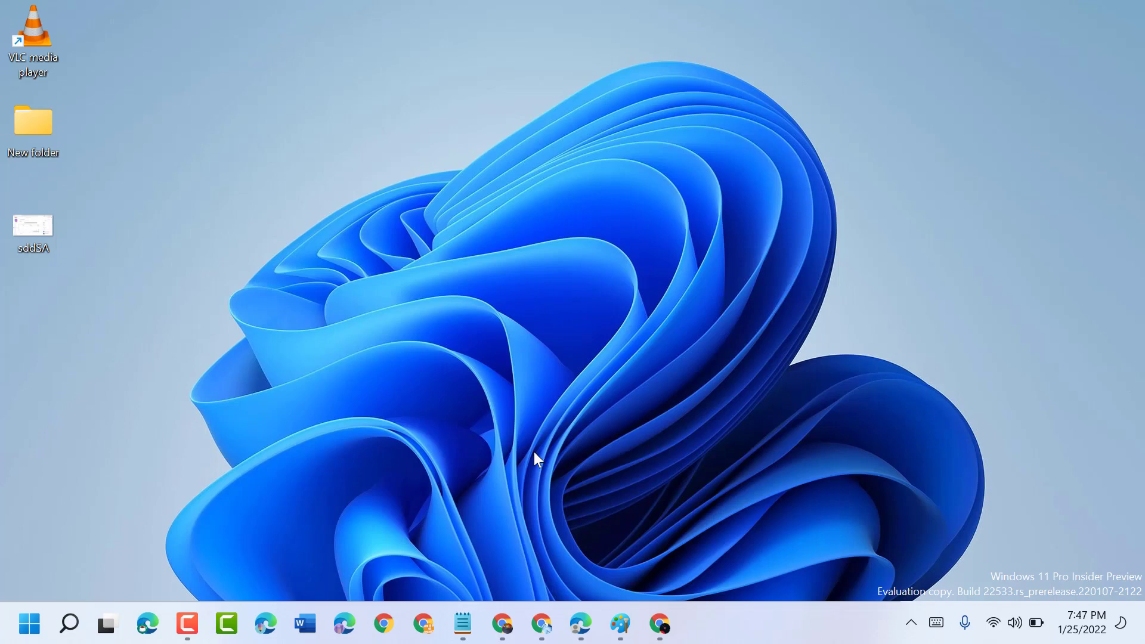
Step: Restore the Notepad tutorial note from the taskbar and click into its text
click(462, 623)
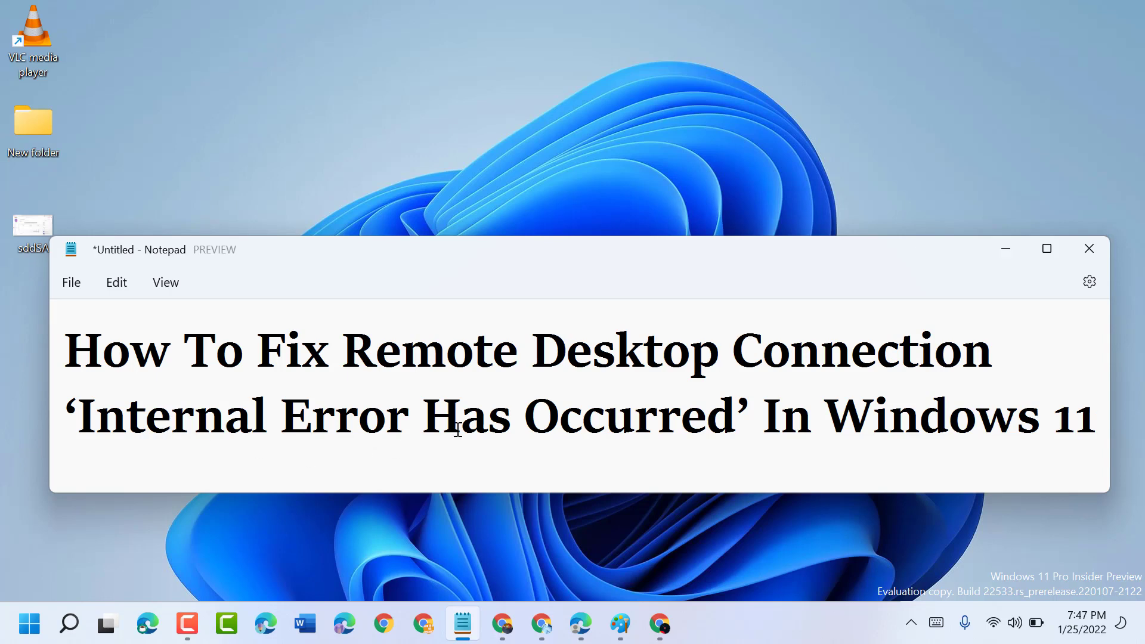
click(673, 487)
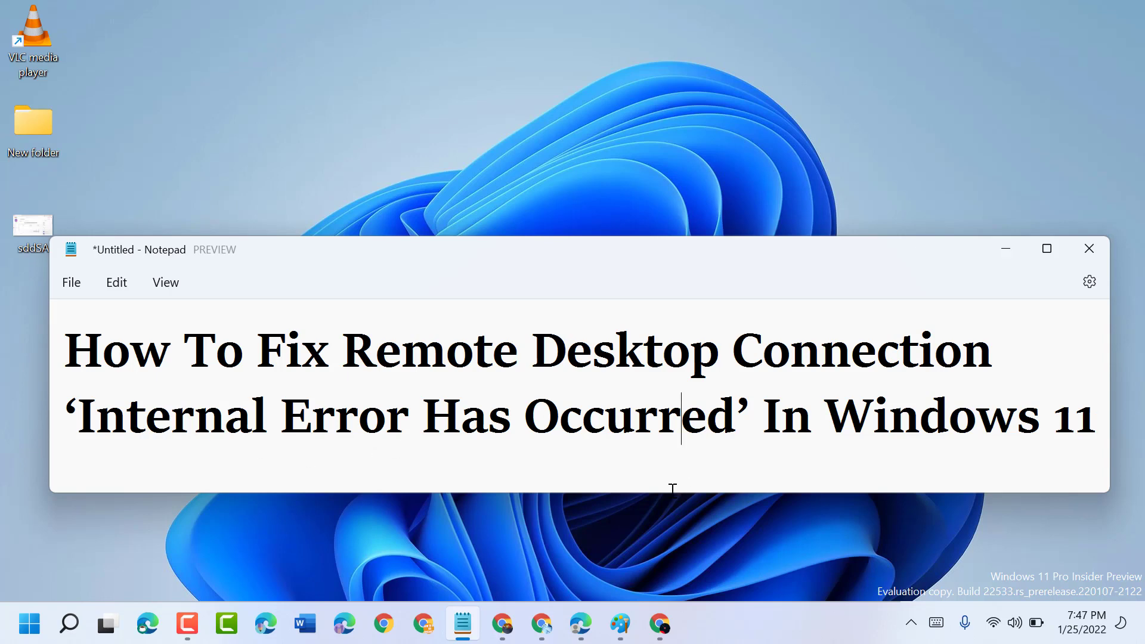